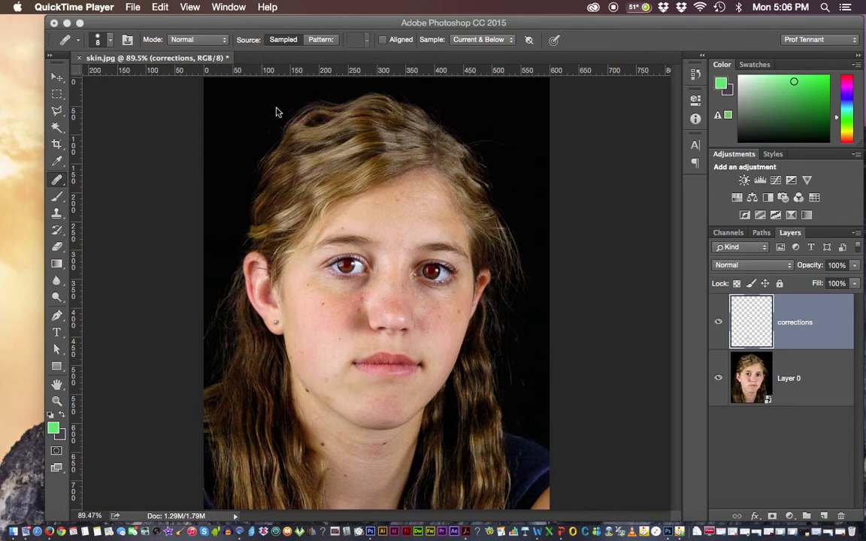
# Select the Spot Healing Brush and lower its hardness to about 17%.
pyautogui.click(57, 179)
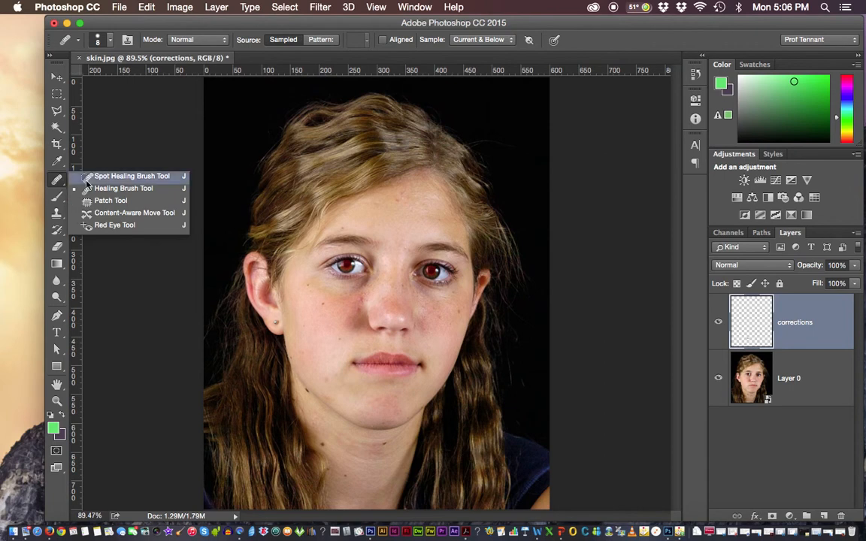
pyautogui.click(138, 178)
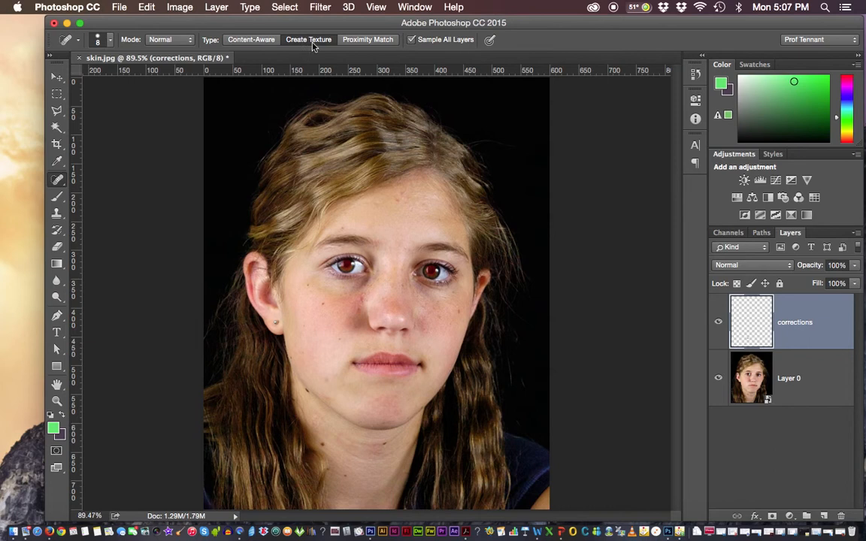
pyautogui.click(111, 42)
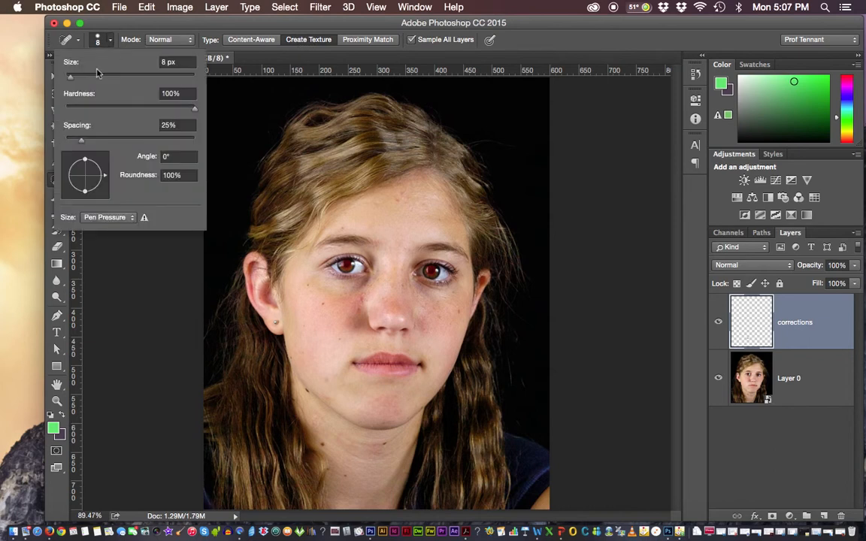
pyautogui.moveTo(195, 108); pyautogui.dragTo(94, 110)
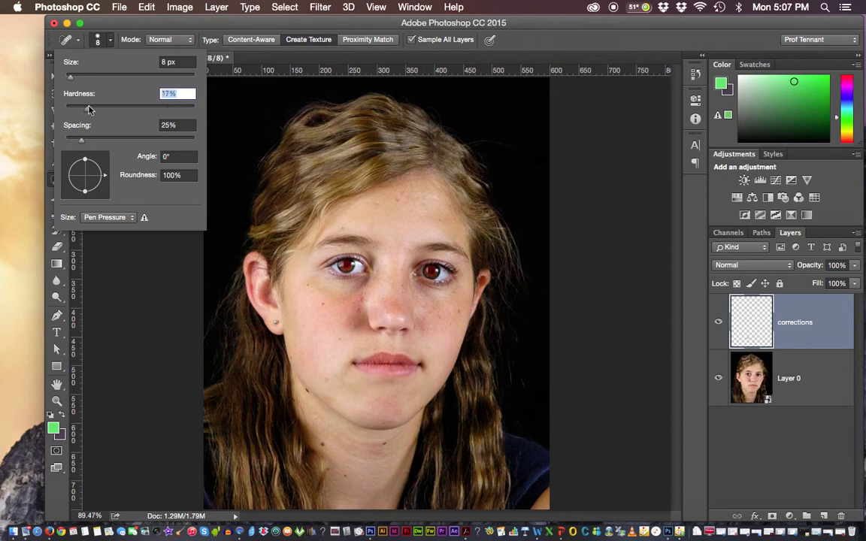
pyautogui.click(175, 28)
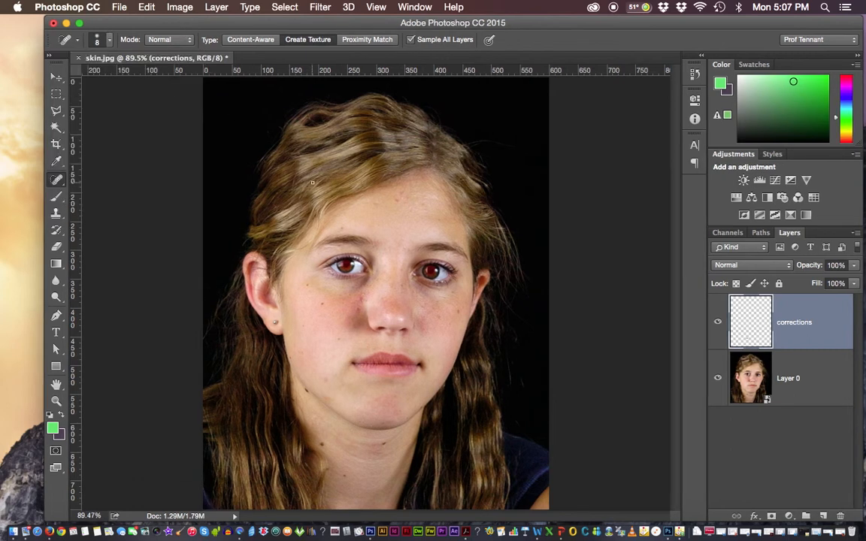
pyautogui.click(185, 41)
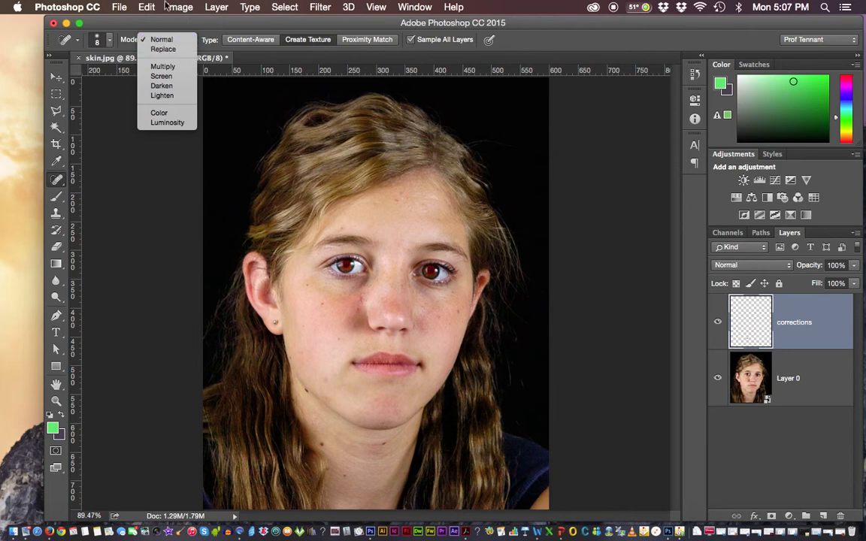
pyautogui.click(177, 25)
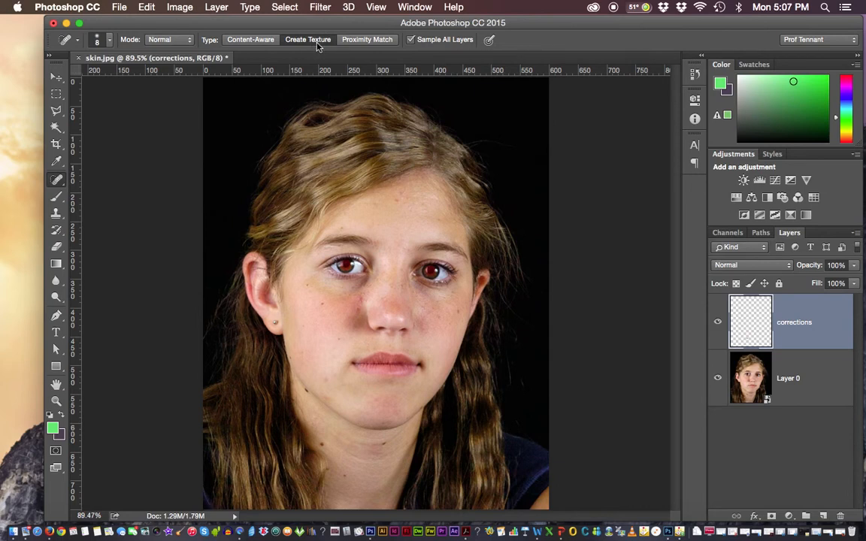
pyautogui.click(411, 40)
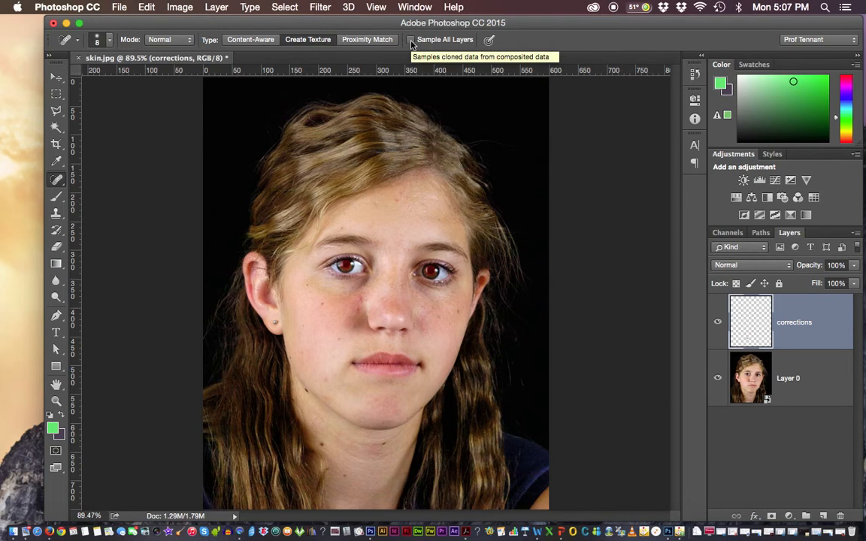
pyautogui.click(411, 41)
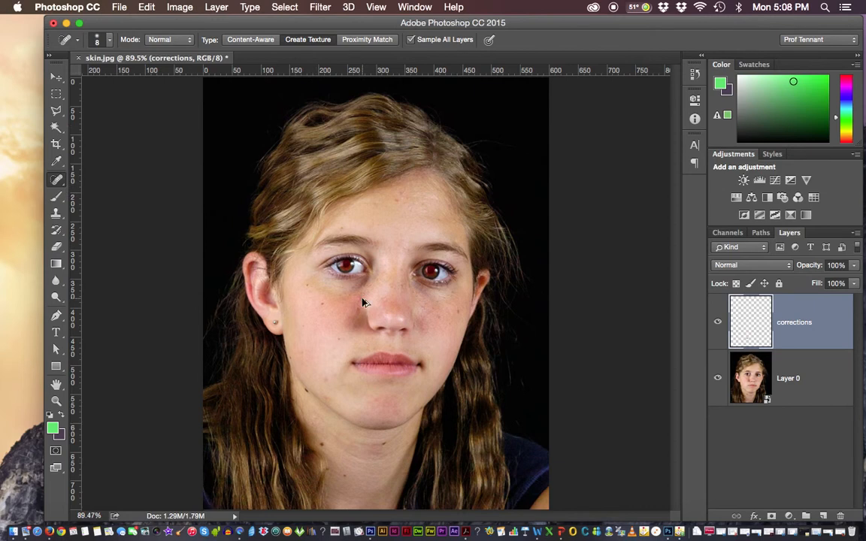
# Heal the red blemish beside the nose, just below the inner corner of the eye, on the corrections layer.
pyautogui.press('super+equal')
pyautogui.press('super+equal')
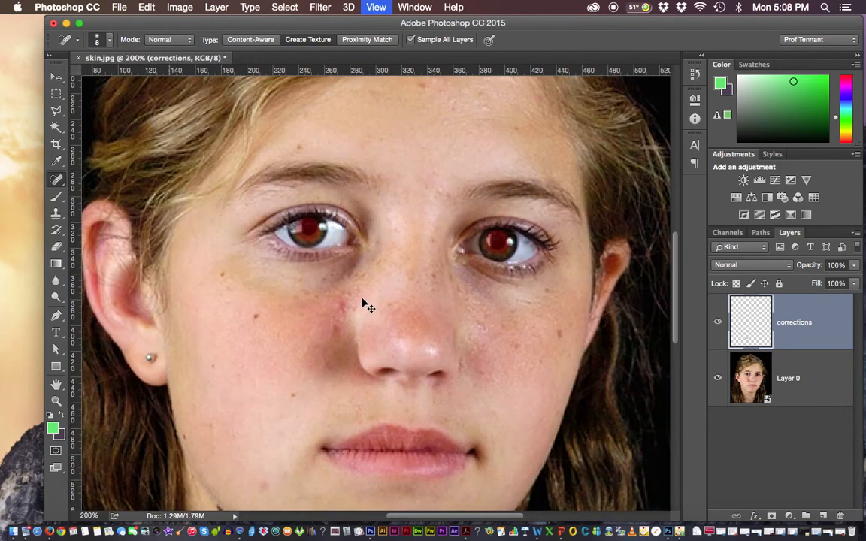
pyautogui.press('super+equal')
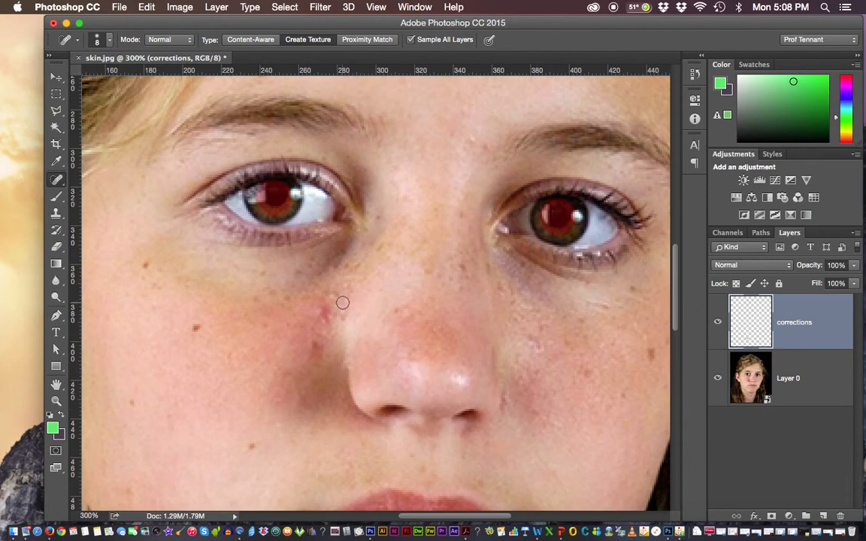
pyautogui.press('super+equal')
pyautogui.click(309, 319)
pyautogui.press('super+minus')
pyautogui.press('super+z')
pyautogui.press('super+z')
pyautogui.moveTo(324, 314); pyautogui.dragTo(324, 313)
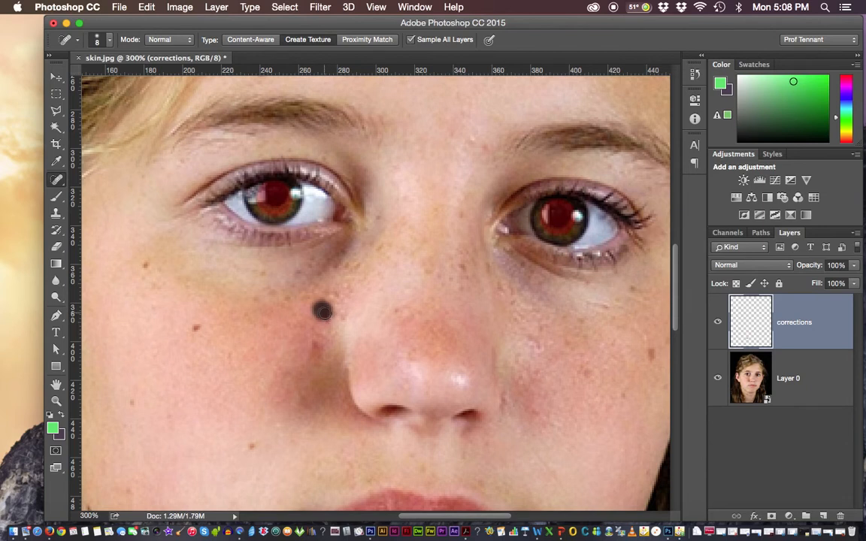
pyautogui.moveTo(323, 312); pyautogui.dragTo(325, 311)
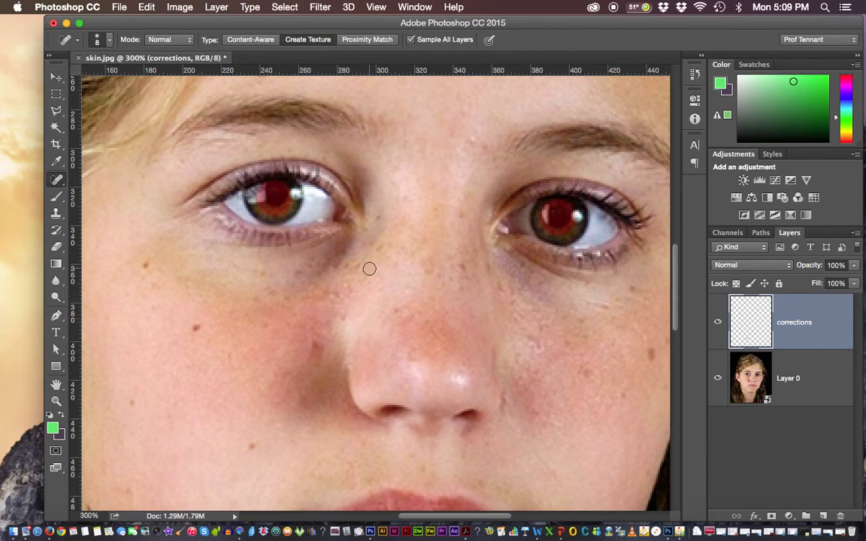
# Reduce the brush to 3 px and heal the fine light lines on the opposite cheek, beneath the eye near the ear.
pyautogui.press('space')
pyautogui.moveTo(629, 323); pyautogui.dragTo(546, 322)
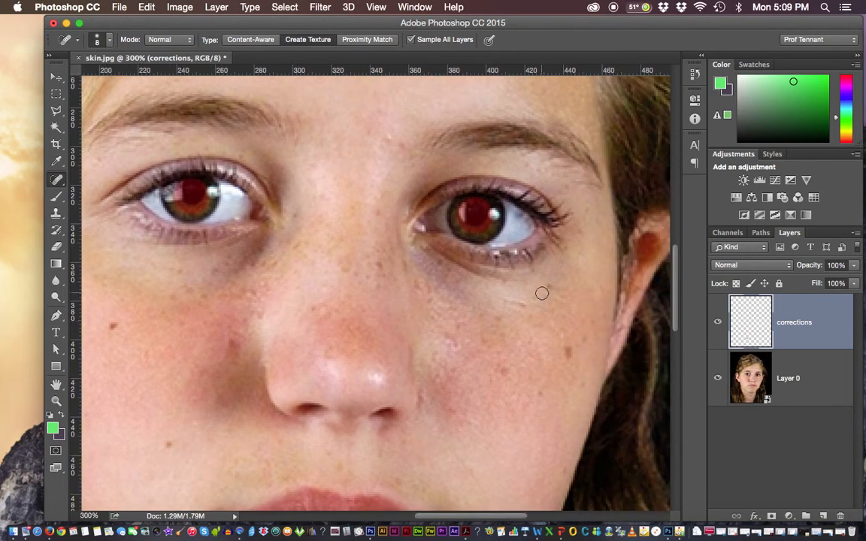
pyautogui.press('[')
pyautogui.press('[')
pyautogui.press('[')
pyautogui.press(']')
pyautogui.moveTo(541, 291); pyautogui.dragTo(580, 310)
pyautogui.press('super+z')
pyautogui.moveTo(572, 306); pyautogui.dragTo(551, 295)
pyautogui.press('super+z')
pyautogui.moveTo(563, 335); pyautogui.dragTo(549, 322)
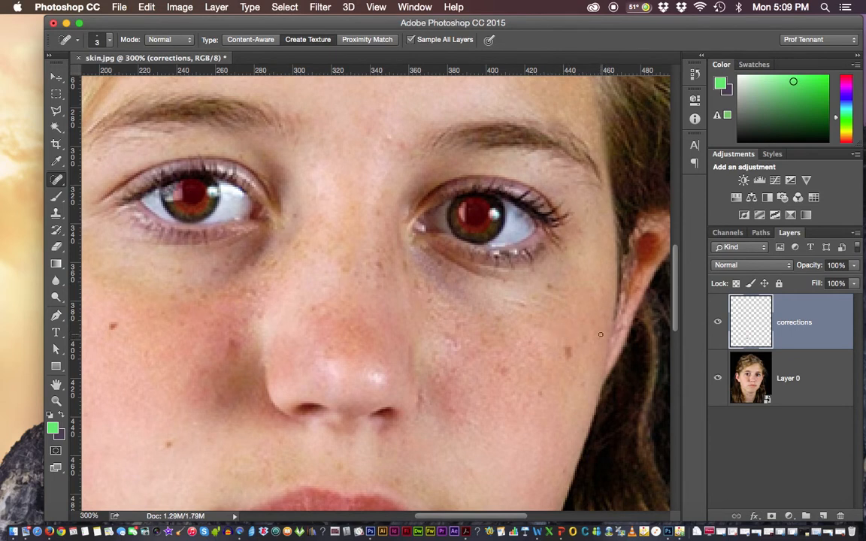
pyautogui.click(542, 308)
# Hide Layer 0 briefly to view the healed patches on the corrections layer, and show it again.
pyautogui.moveTo(306, 327); pyautogui.dragTo(535, 325)
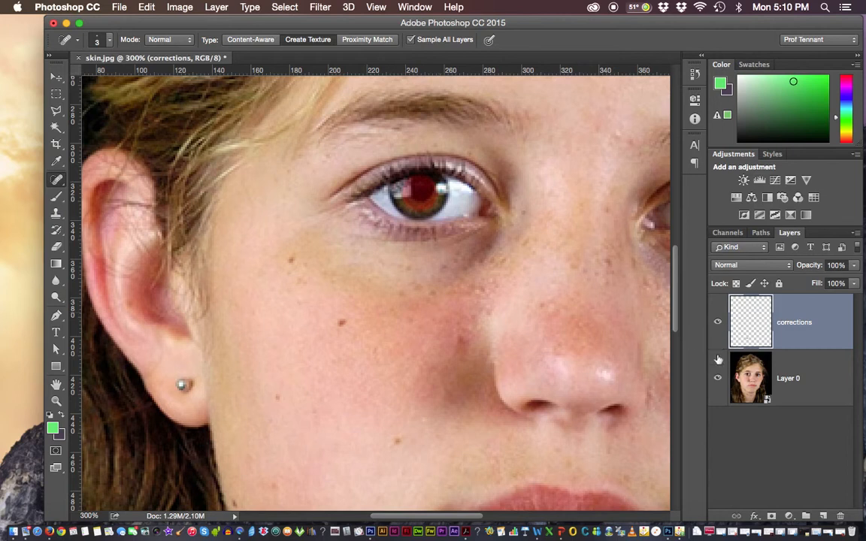
pyautogui.click(718, 378)
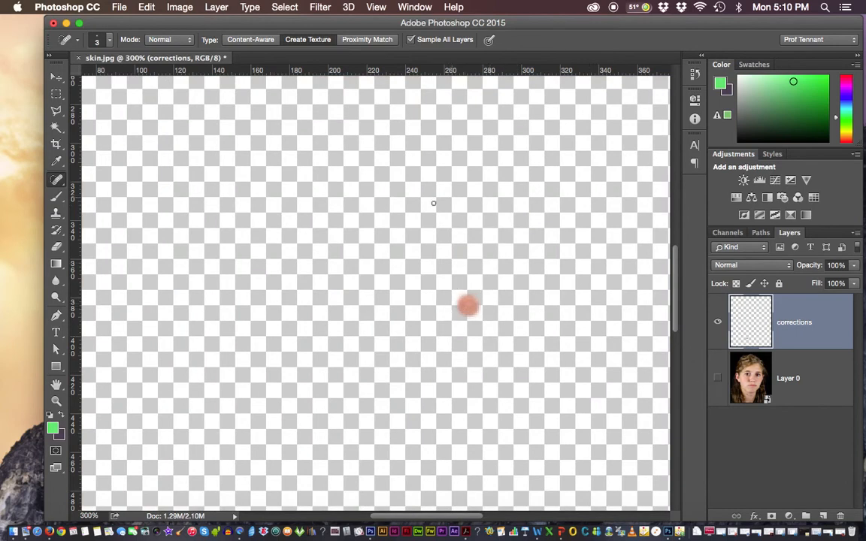
pyautogui.click(718, 380)
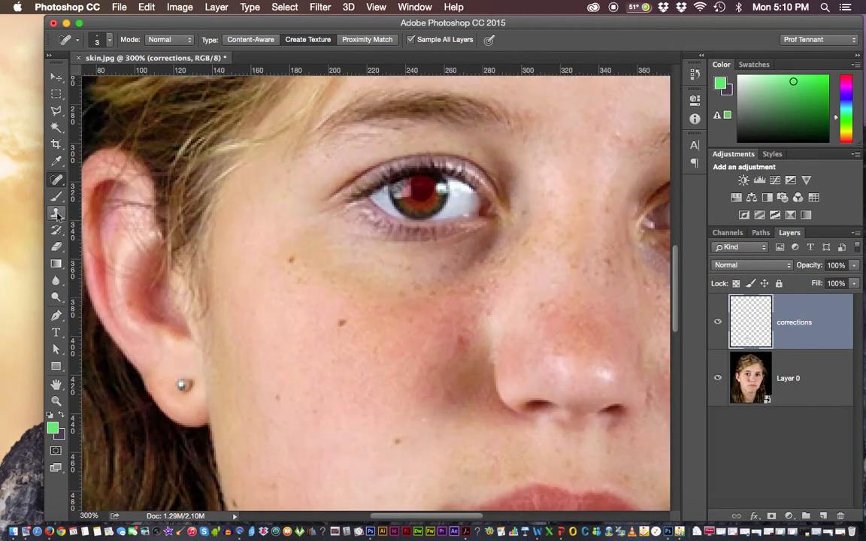
# Switch to the Healing Brush and keep its sampling on Current & Below.
pyautogui.click(57, 182)
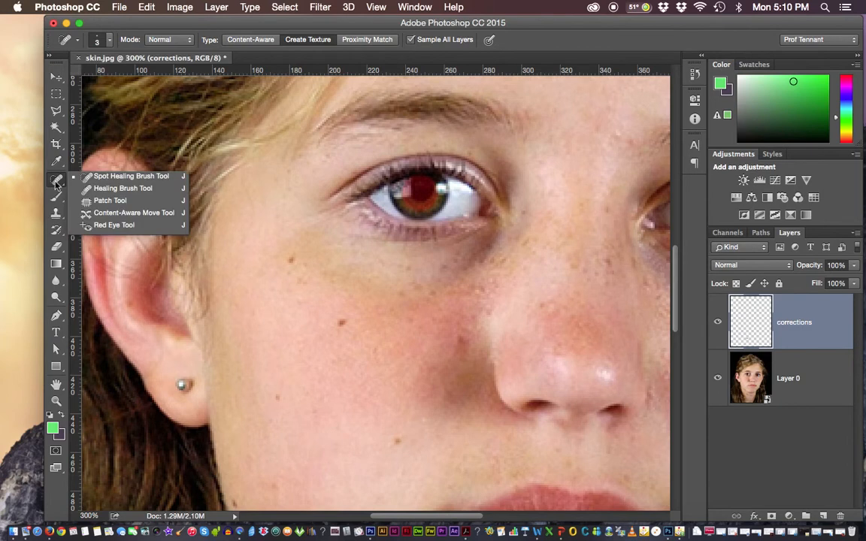
pyautogui.click(105, 192)
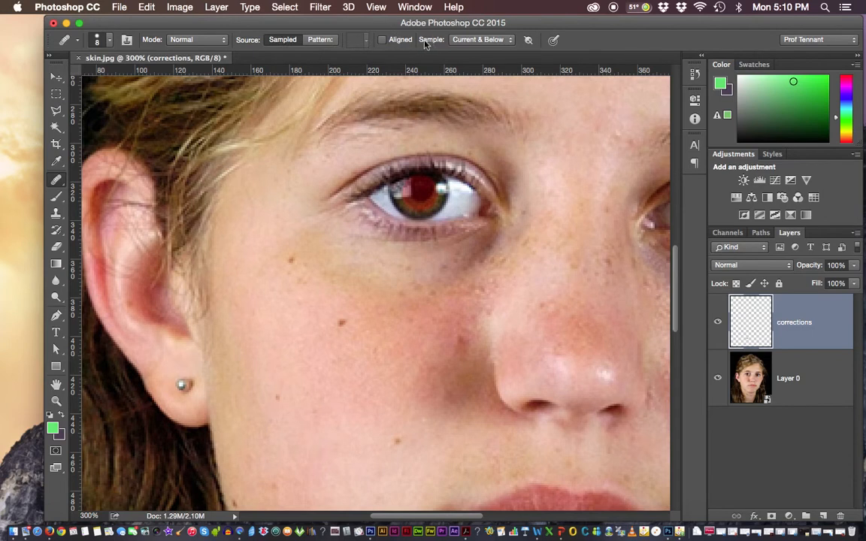
pyautogui.click(511, 42)
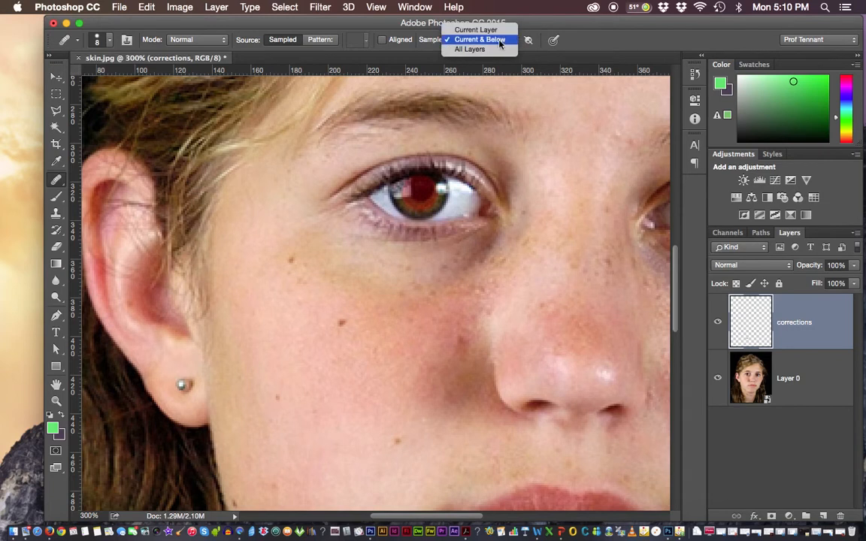
pyautogui.click(499, 42)
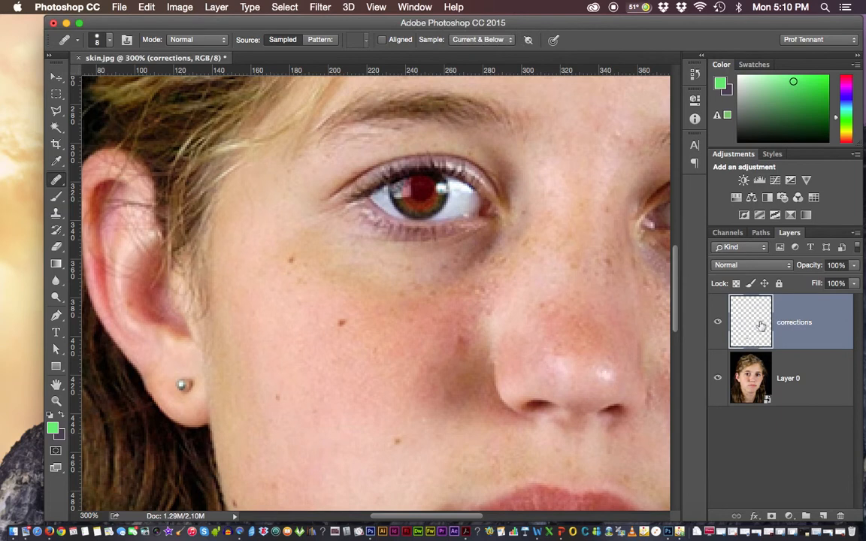
pyautogui.click(488, 40)
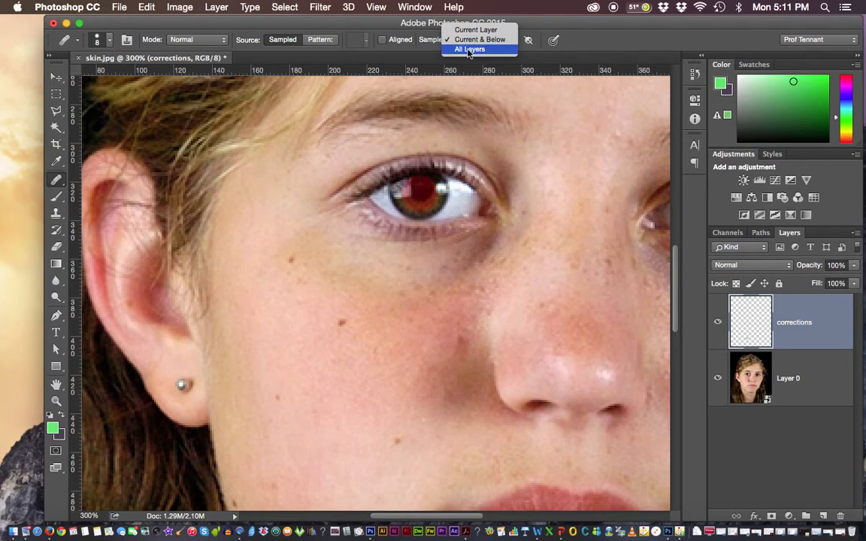
pyautogui.click(477, 4)
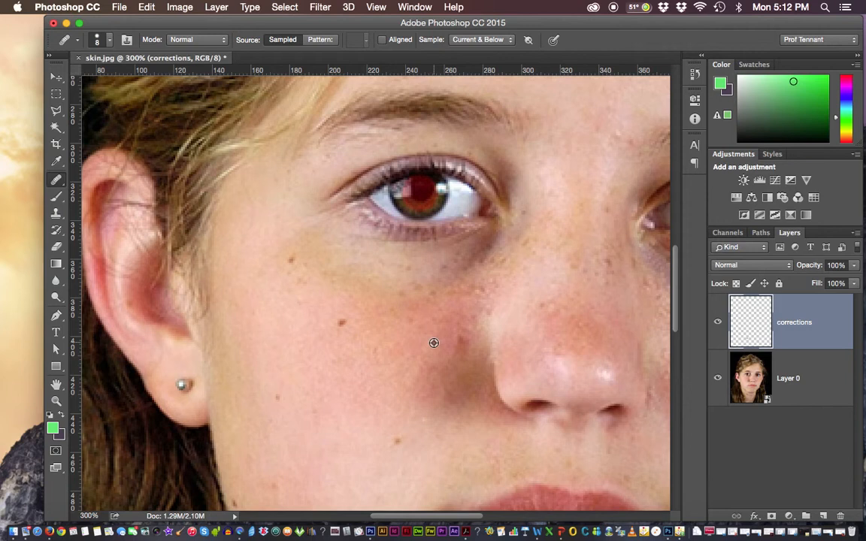
# Heal the dark red spot beside the nose using sampled cheek skin, and check the repair with Layer 0 briefly hidden.
pyautogui.keyDown('alt'); pyautogui.click(434, 343); pyautogui.keyUp('alt')
pyautogui.moveTo(463, 347); pyautogui.dragTo(462, 352)
pyautogui.click(470, 385)
pyautogui.click(719, 379)
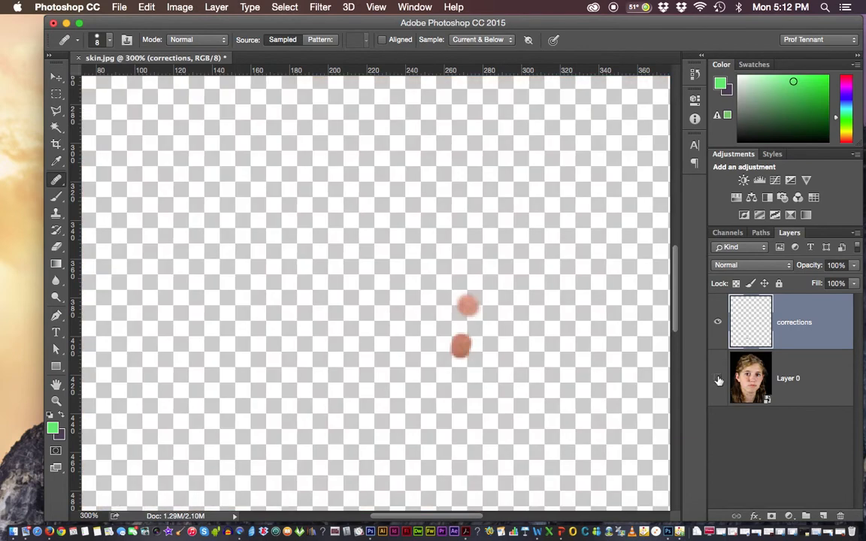
pyautogui.click(718, 380)
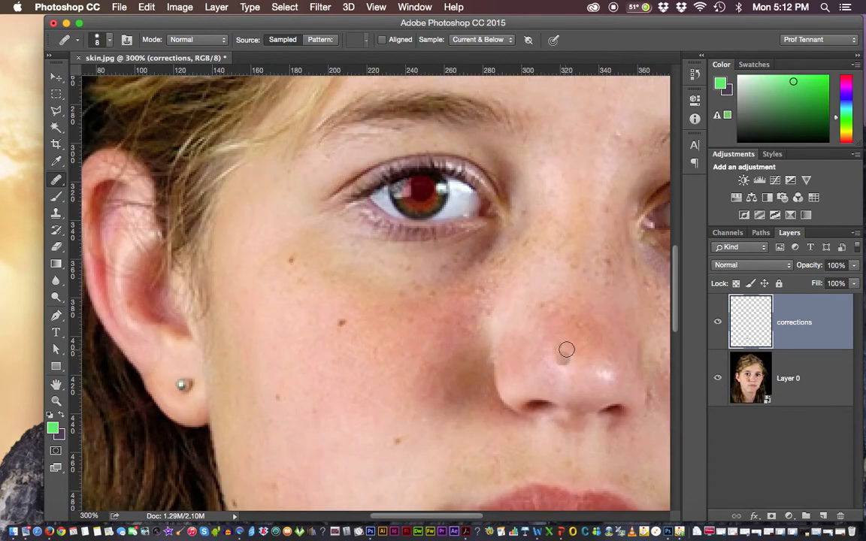
# Switch back to the Spot Healing Brush for the forehead blemishes.
pyautogui.press('super+minus')
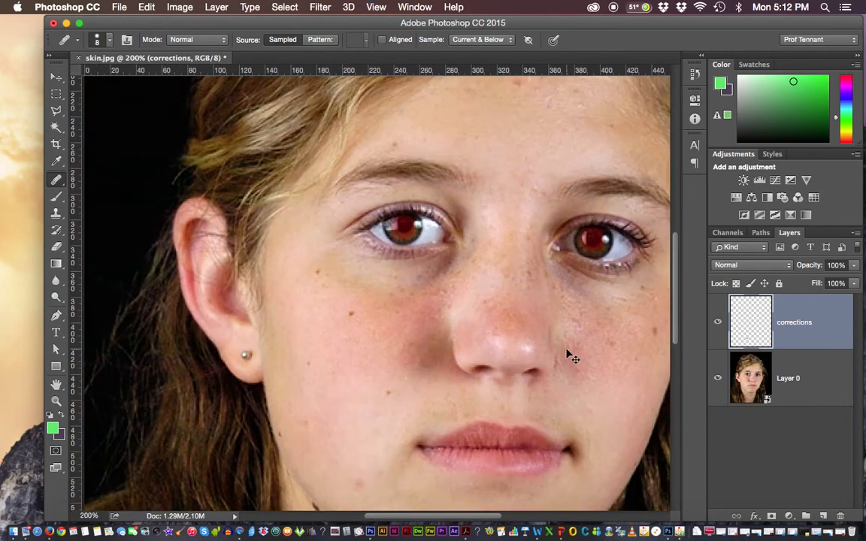
pyautogui.moveTo(512, 247); pyautogui.dragTo(493, 373)
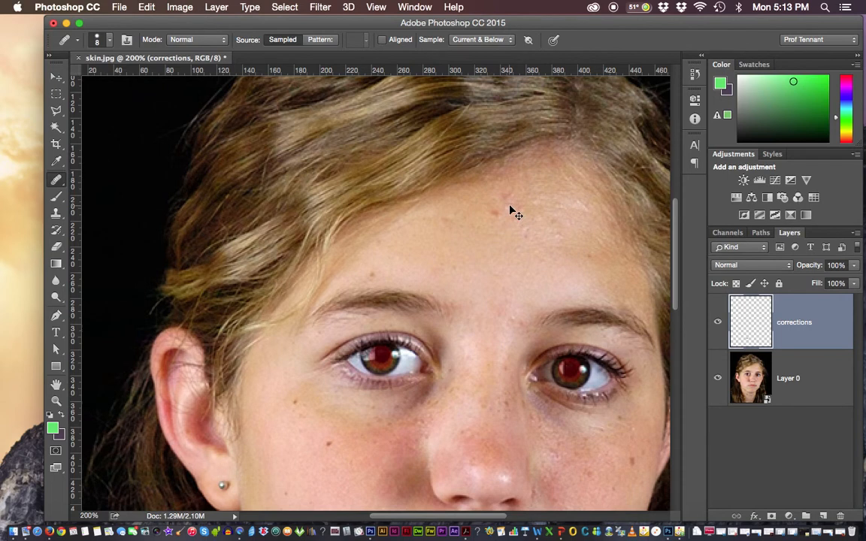
pyautogui.press('super+plus')
pyautogui.moveTo(484, 253); pyautogui.dragTo(461, 275)
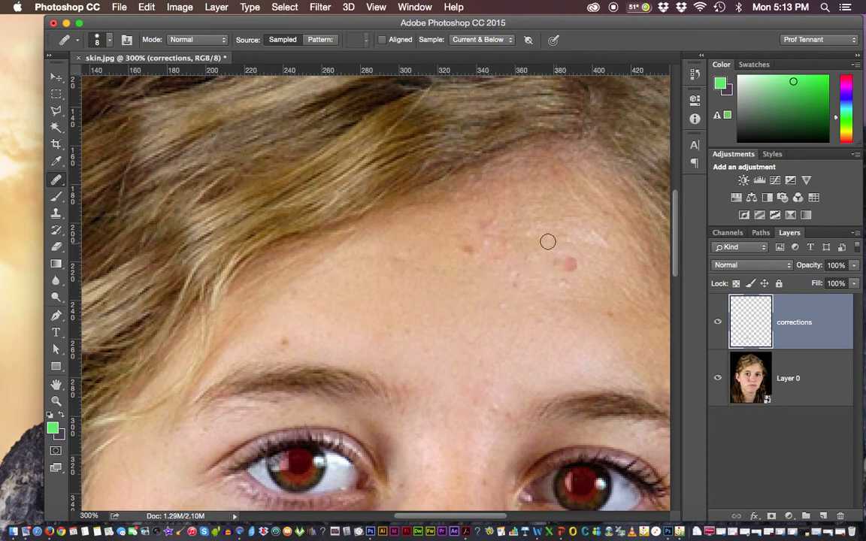
pyautogui.click(451, 261)
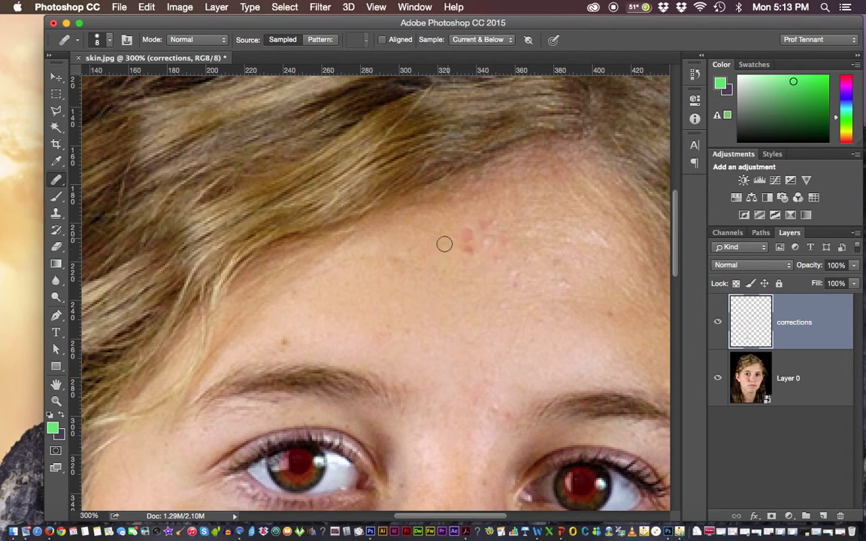
pyautogui.rightClick(55, 179)
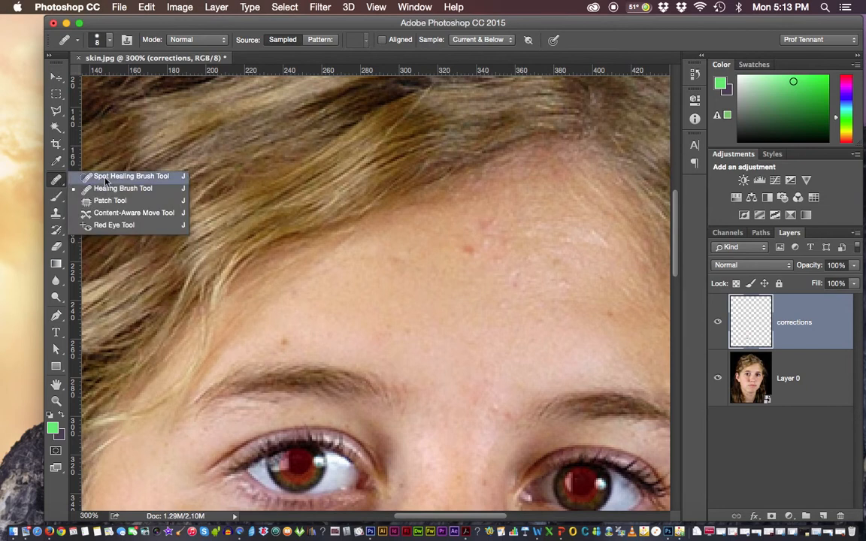
pyautogui.click(106, 180)
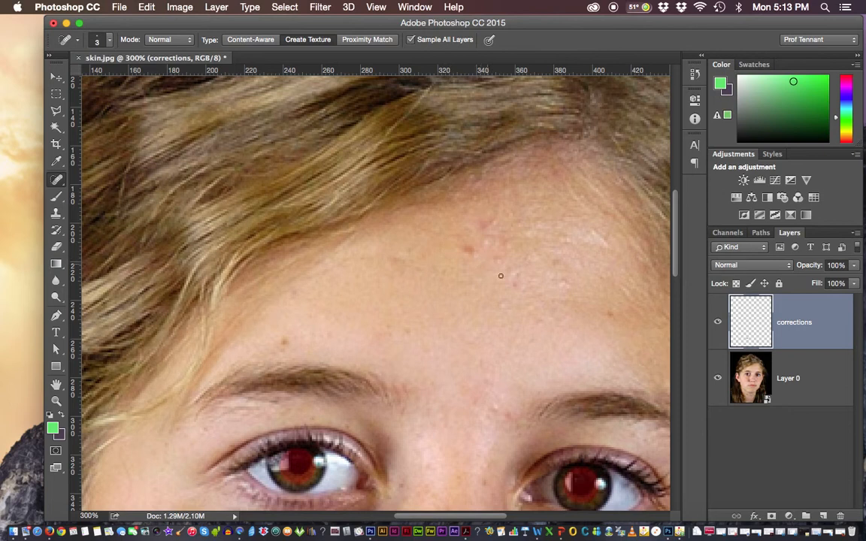
# Heal the small red spots and blemishes across the forehead with the 3 px brush.
pyautogui.click(514, 283)
pyautogui.click(514, 272)
pyautogui.press('super+z')
pyautogui.press('super+z')
pyautogui.moveTo(498, 259); pyautogui.dragTo(512, 256)
pyautogui.moveTo(489, 239)
pyautogui.mouseDown()
pyautogui.moveTo(491, 226)
pyautogui.moveTo(478, 228)
pyautogui.mouseUp()
pyautogui.moveTo(610, 316); pyautogui.dragTo(610, 316)
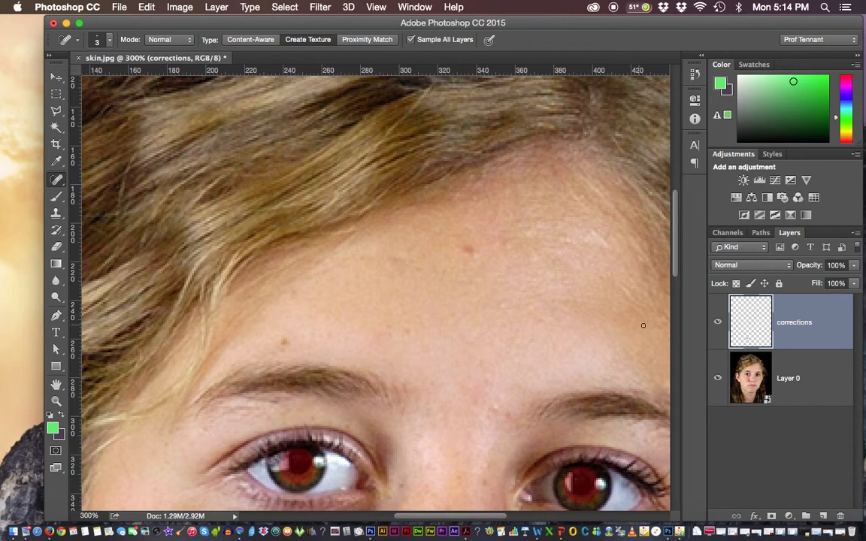
pyautogui.click(409, 332)
# Review all the repairs at 100%, once with Layer 0 hidden and once over the full portrait.
pyautogui.press('super+minus')
pyautogui.press('super+minus')
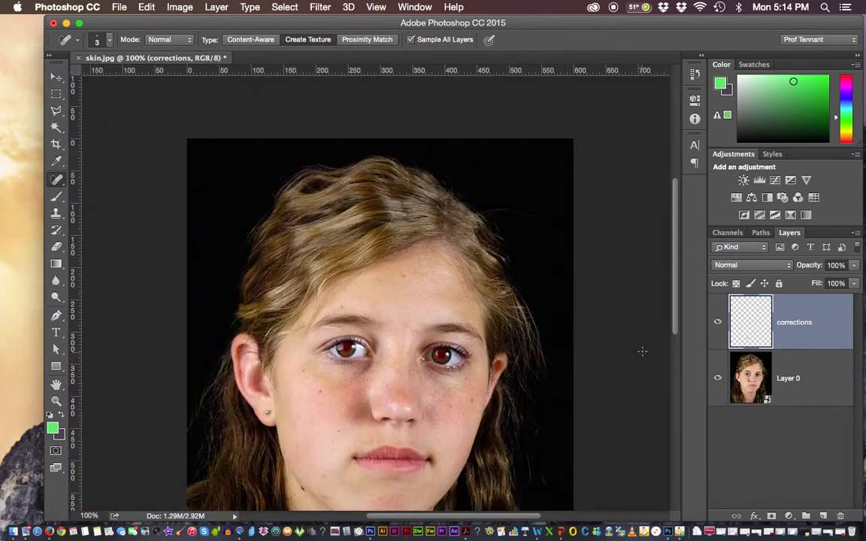
pyautogui.click(717, 377)
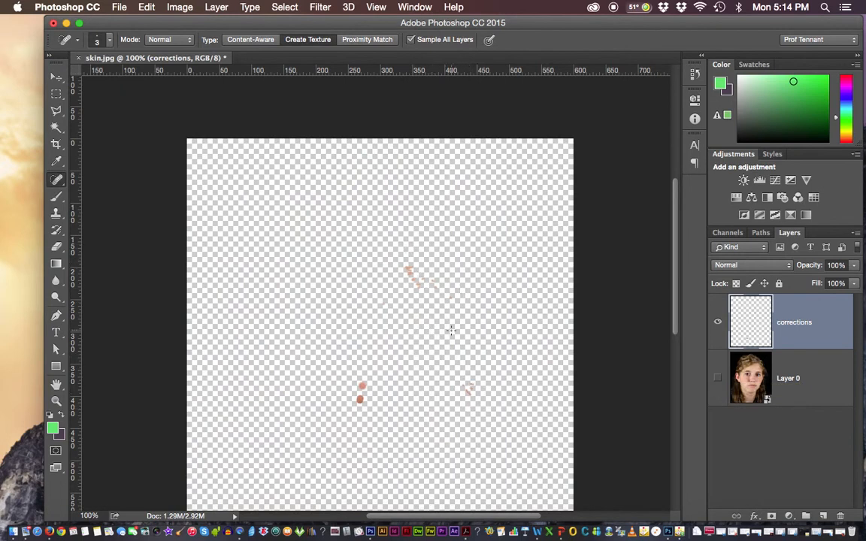
pyautogui.click(717, 379)
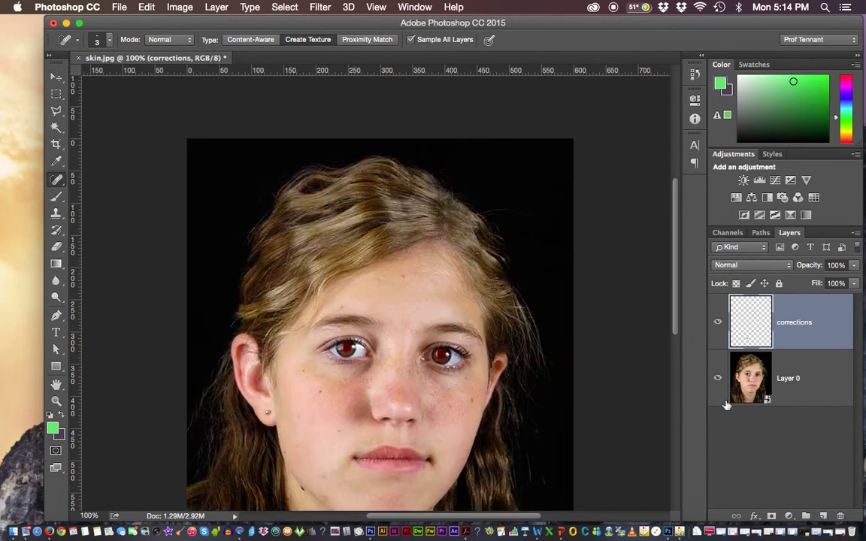
pyautogui.moveTo(675, 331); pyautogui.dragTo(679, 367)
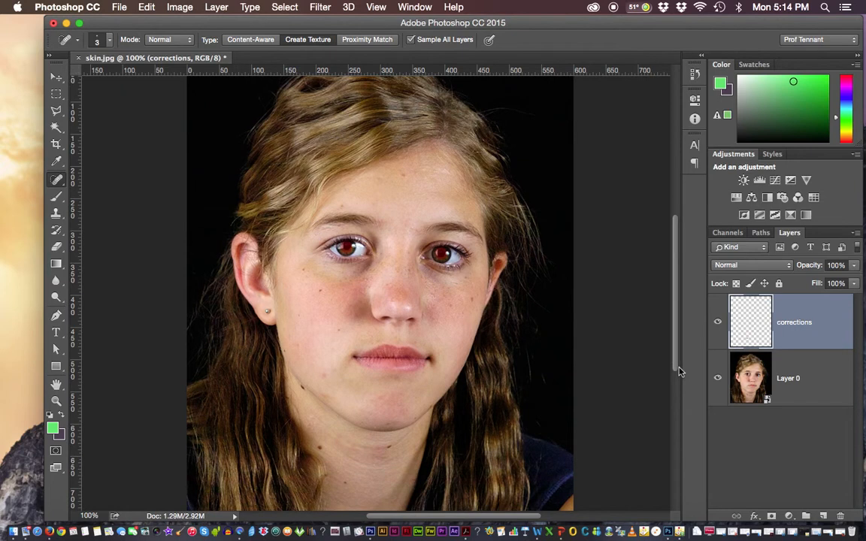